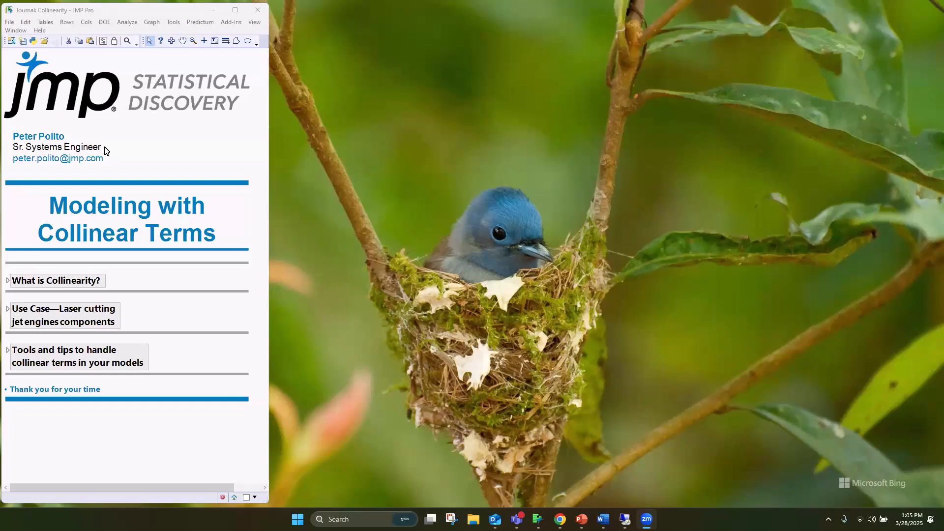
Expand the "What is Collinearity?" section, and enlarge the journal window and the section's scatterplot of Y against X1 and X2
click(7, 282)
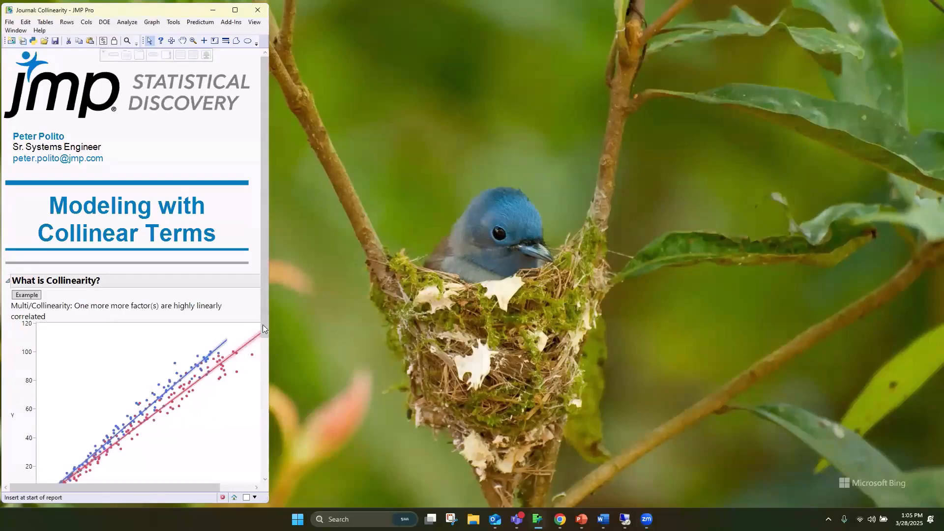
drag(265, 334, 264, 424)
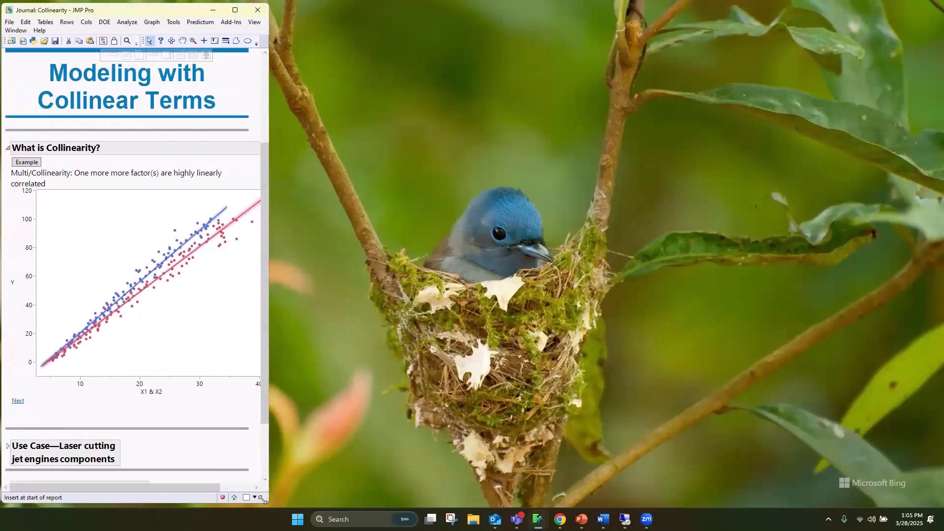
drag(262, 500, 488, 514)
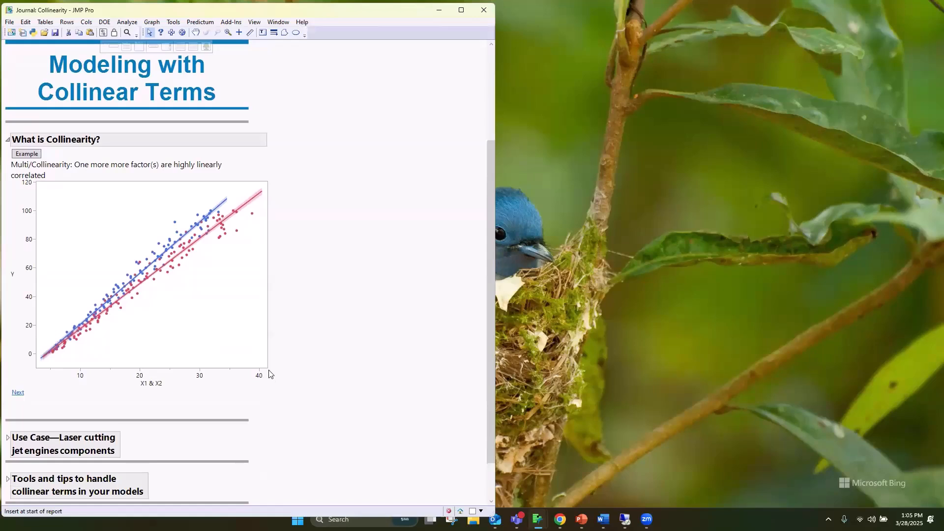
drag(317, 397, 359, 418)
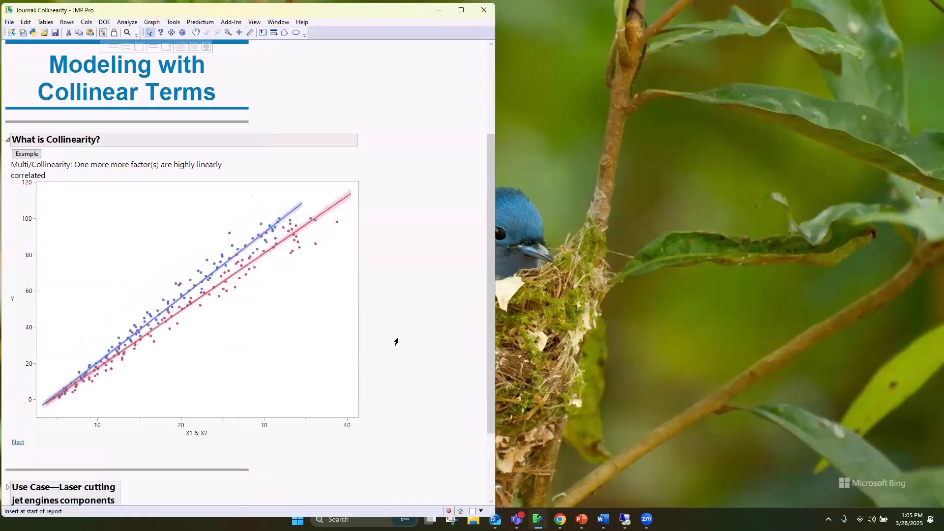
Open the collinearity example, close its Graph Builder plot, and arrange the Fit Least Squares and Fit Group reports side by side
scroll(199, 312, up, 1)
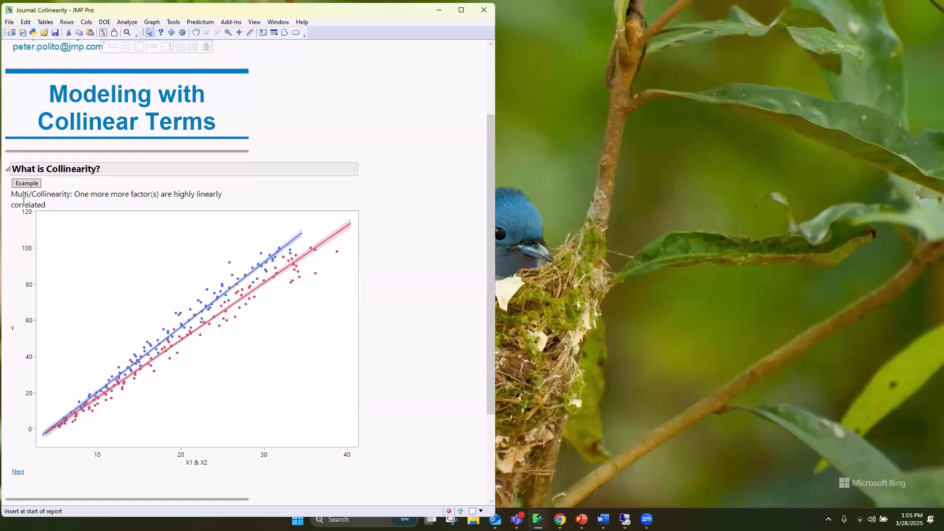
click(27, 184)
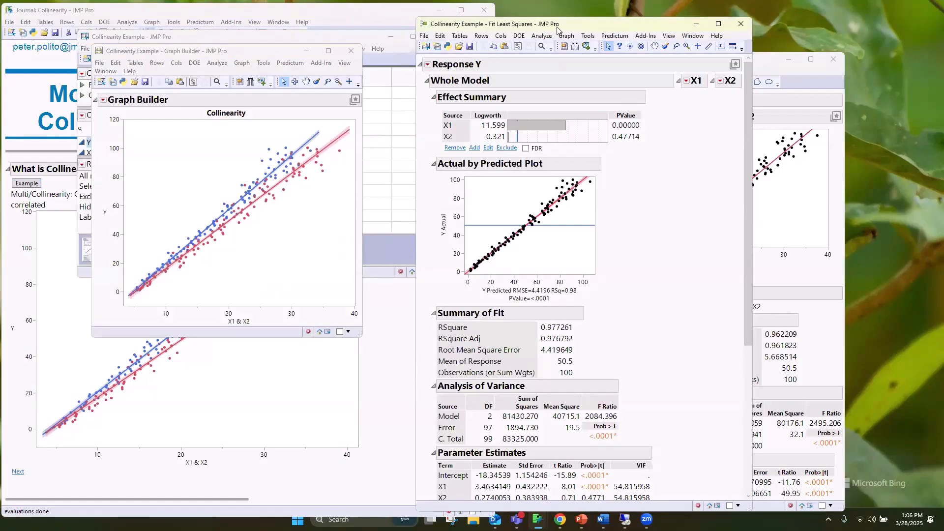
click(351, 52)
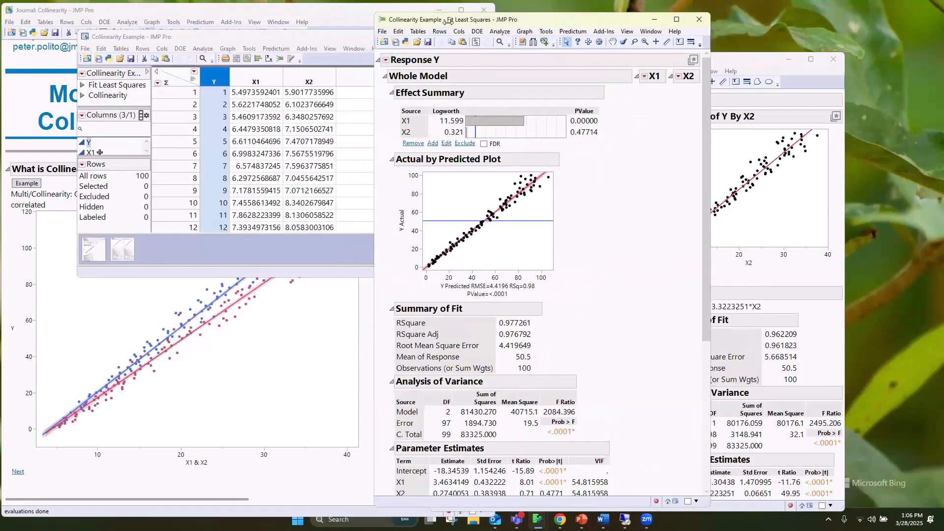
drag(448, 19, 190, 21)
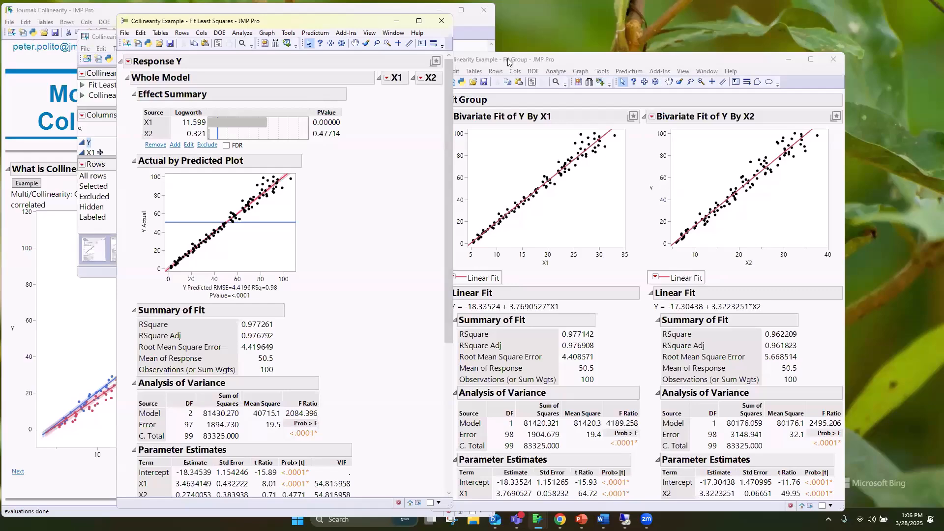
drag(508, 61, 497, 46)
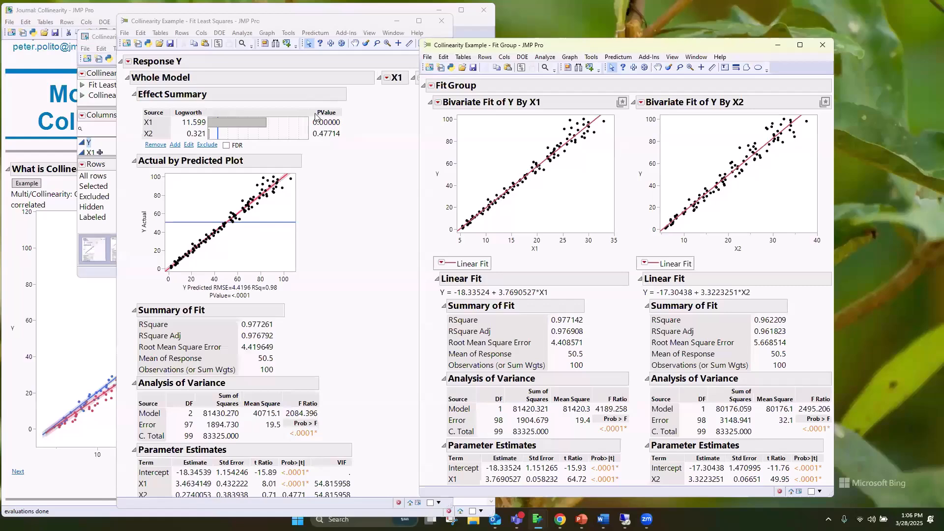
Remove X1 from the least squares model of Y, and close the Collinearity Example reports and data table
click(148, 122)
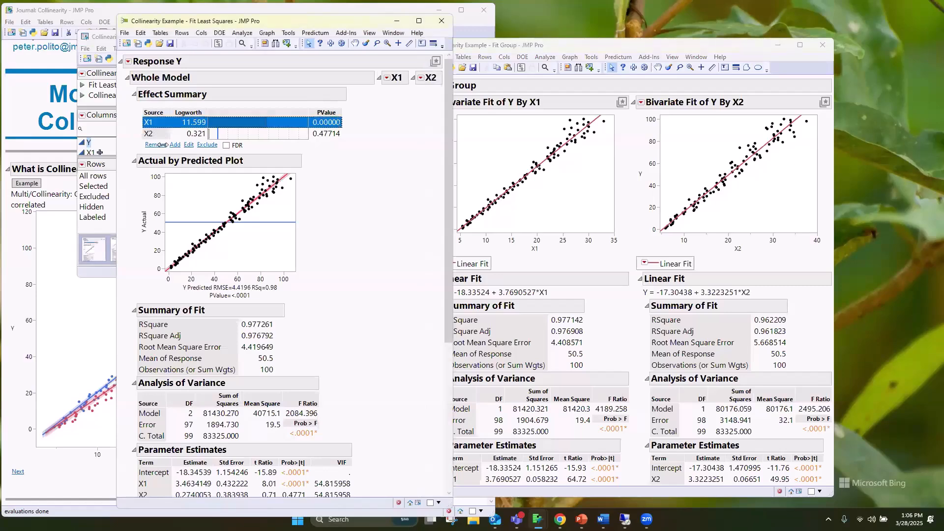
click(156, 145)
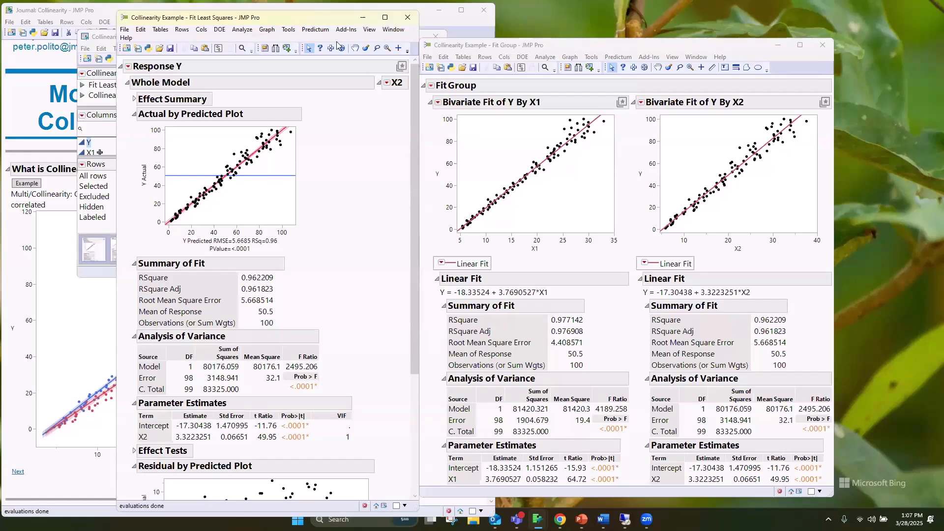
click(407, 20)
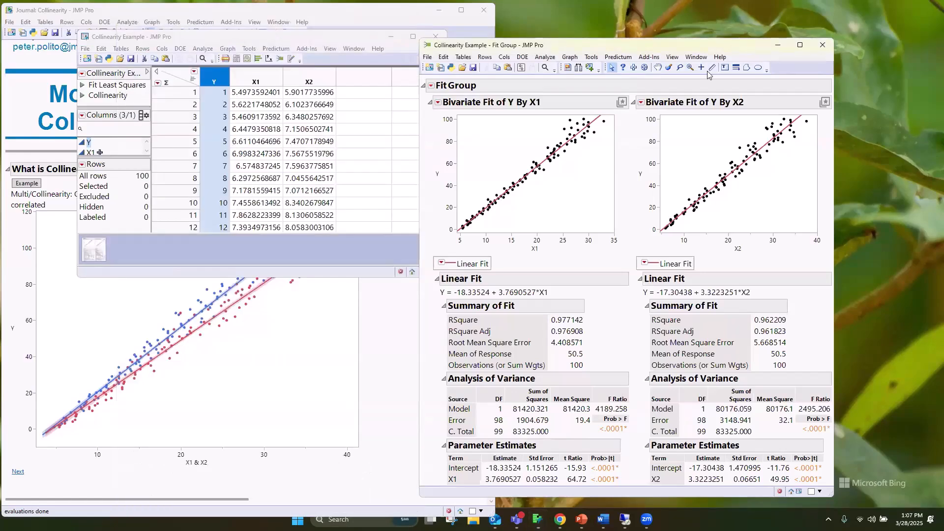
click(822, 45)
click(436, 37)
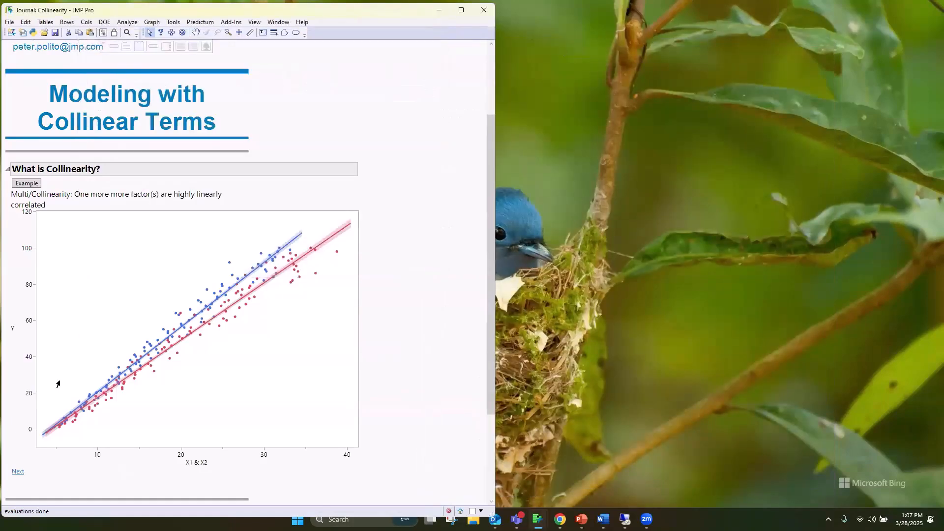
Advance to the laser cutting use case and open the "Where we're going" comparison of predicted yield by model, clearing its selected points
click(16, 472)
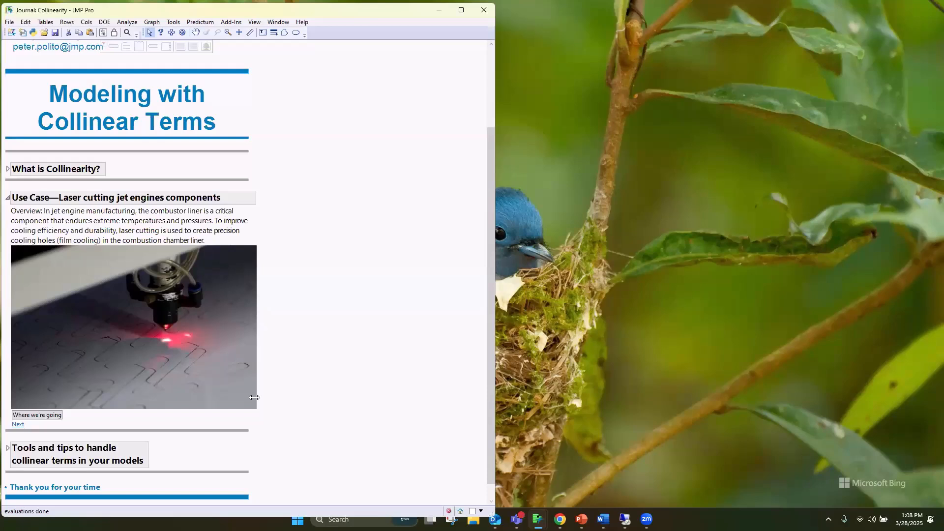
click(44, 415)
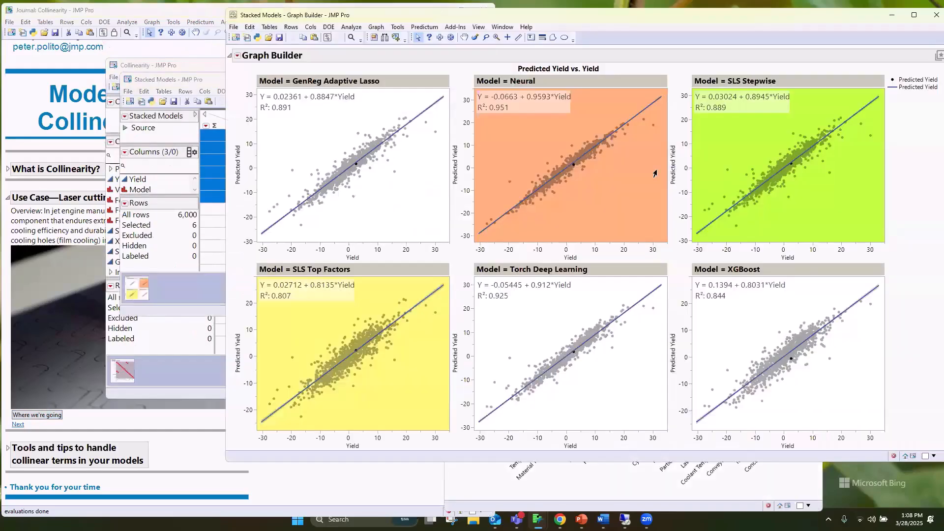
click(502, 195)
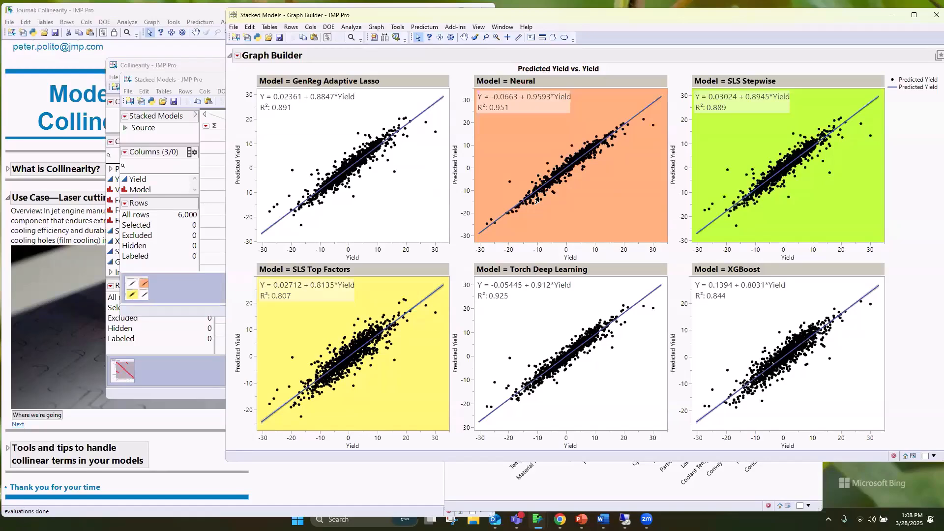
drag(407, 15, 313, 22)
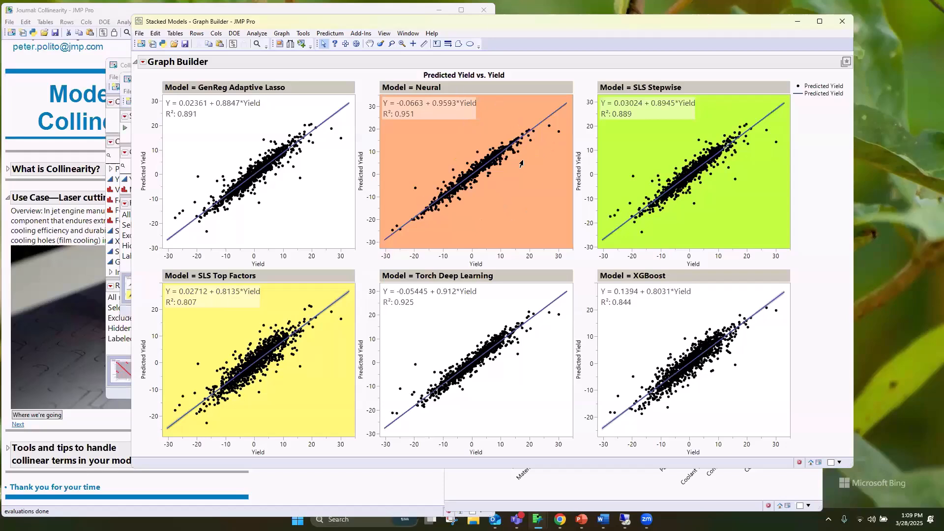
Close the open graphs and the Stacked Models table without saving, and maximize the Collinearity data table
click(842, 22)
click(811, 138)
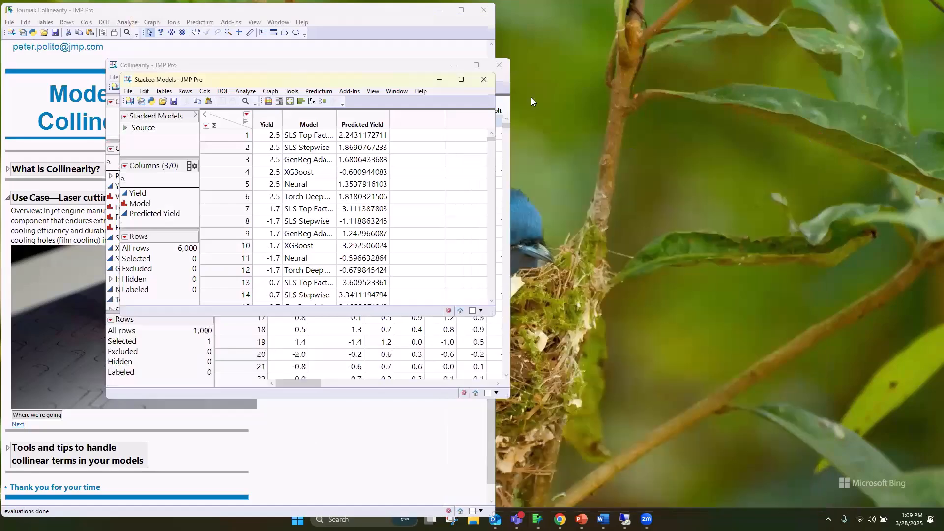
click(484, 79)
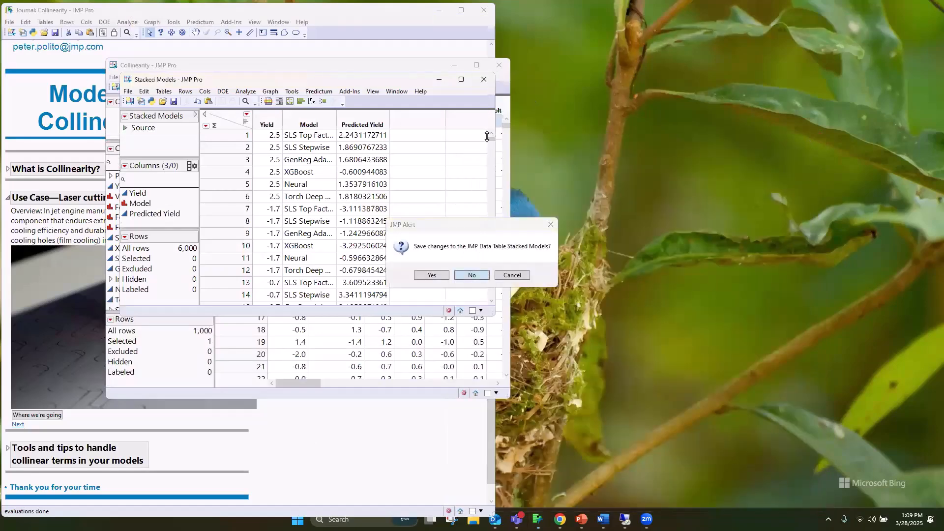
key(n)
click(506, 67)
click(471, 276)
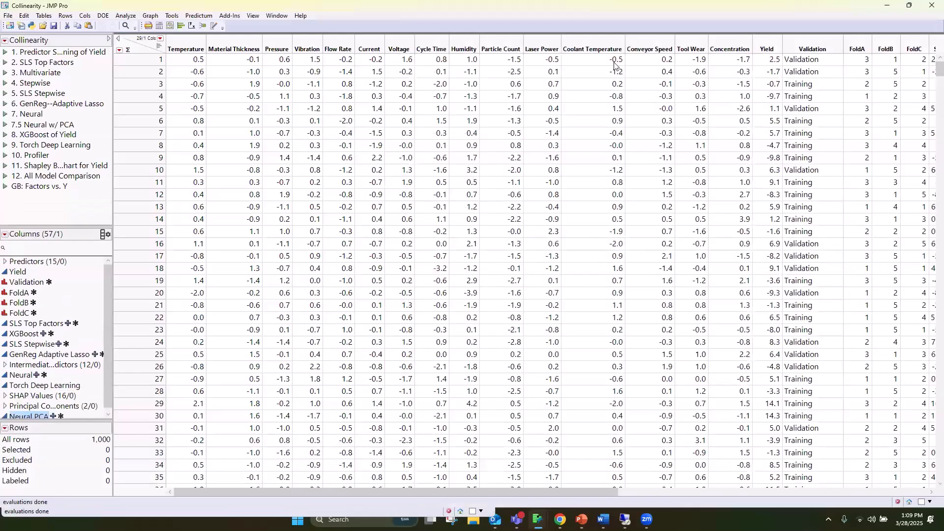
Examine the columns Temperature through Concentration, the Yield response, Validation through FoldC, and the model prediction columns
drag(192, 45, 714, 51)
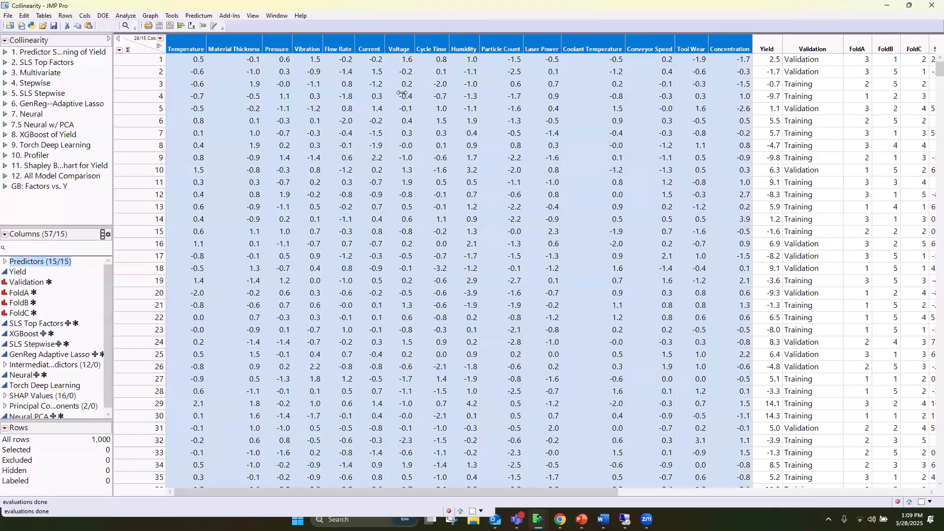
click(776, 42)
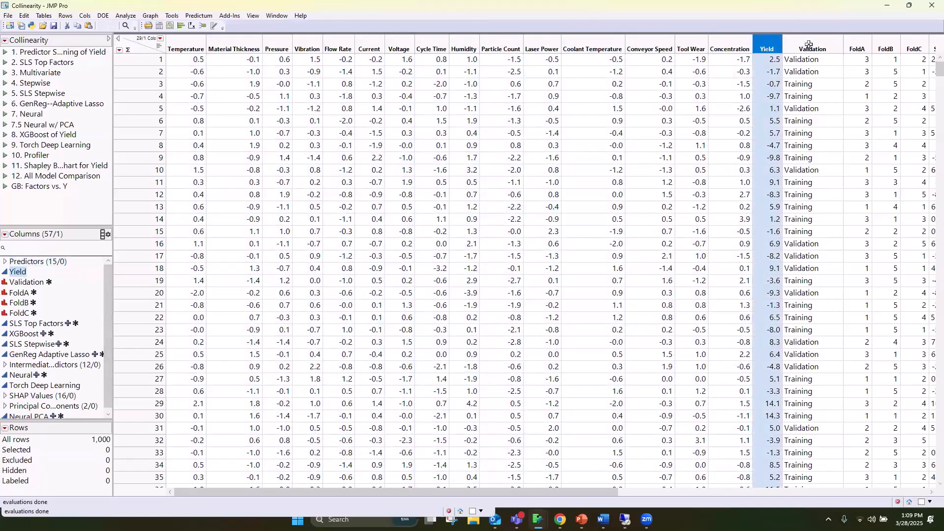
drag(827, 43, 906, 49)
drag(455, 490, 759, 480)
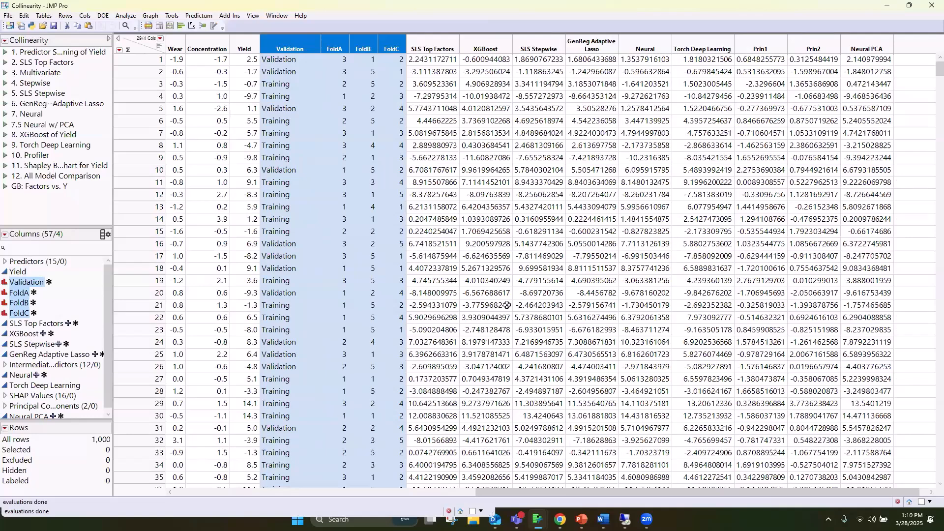
click(326, 494)
Run the saved Predictor Screening of Yield, select and copy the seven top-ranked predictors from Pressure to Humidity, and close the report
drag(103, 481, 102, 480)
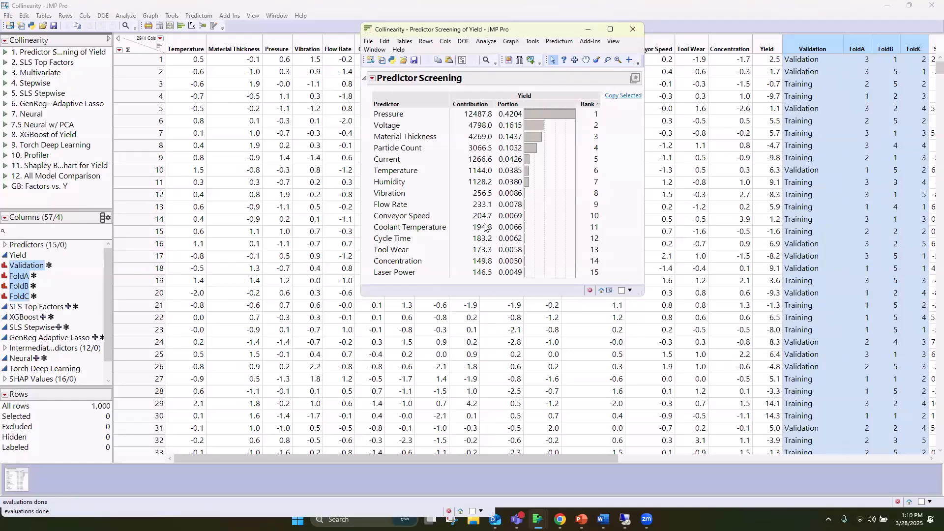
drag(402, 183, 400, 113)
click(618, 96)
click(625, 33)
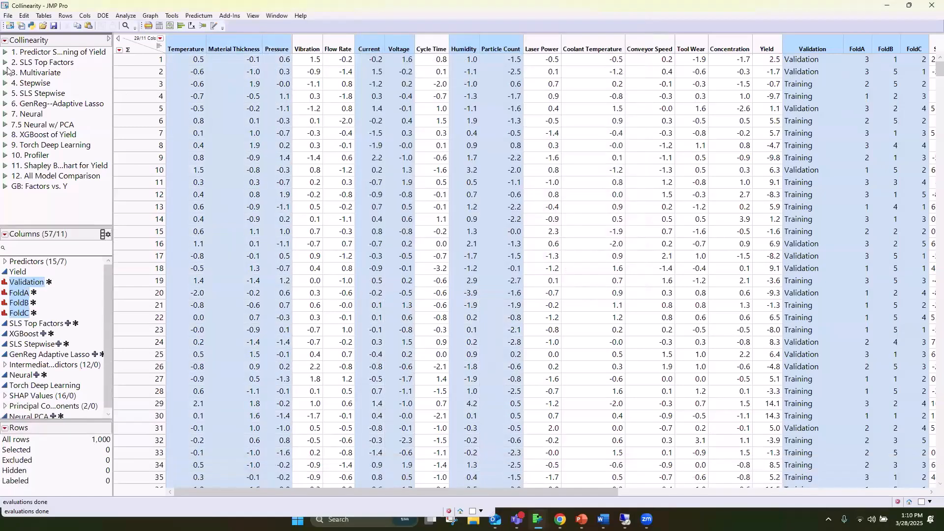
Run the saved SLS Top Factors model and review its effect summary, actual by predicted plot and summary of fit
click(6, 63)
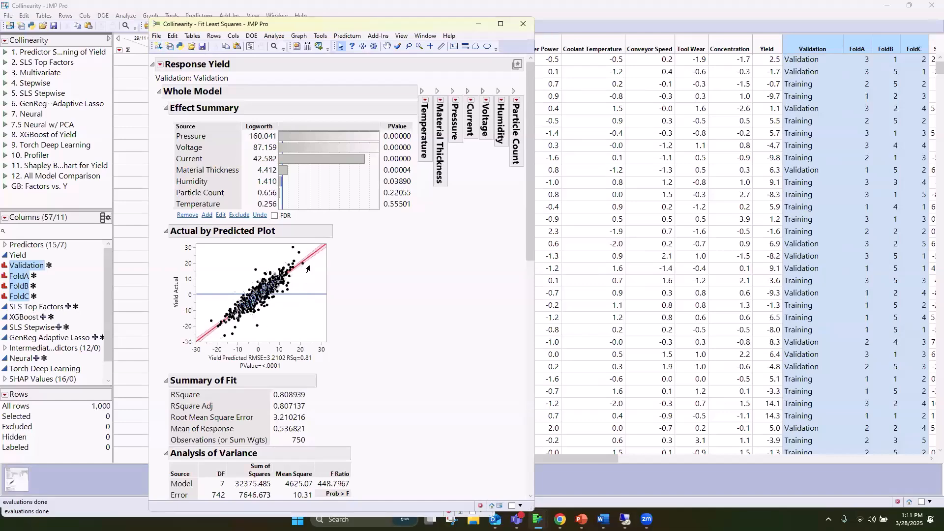
scroll(382, 289, down, 3)
mouse_move(326, 308)
mouse_down()
mouse_move(265, 305)
mouse_move(316, 306)
mouse_move(310, 300)
mouse_up()
key(Escape)
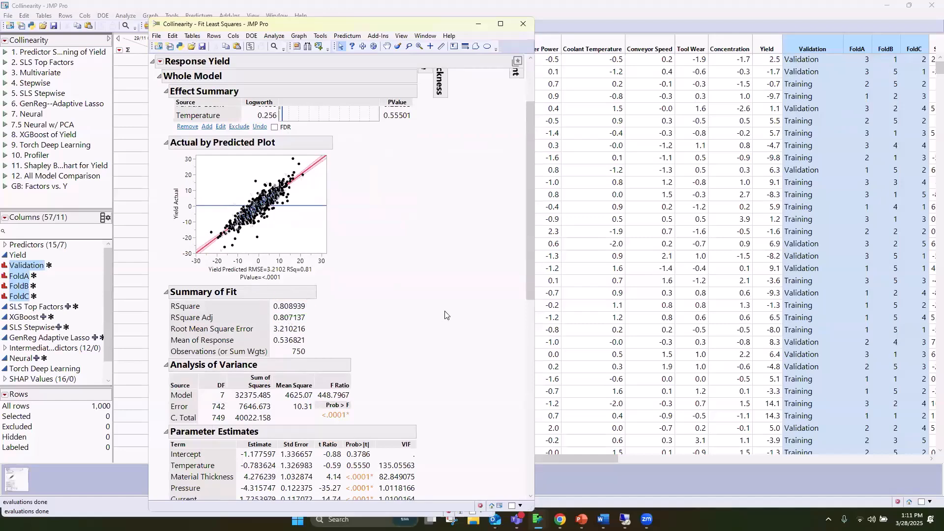
scroll(445, 315, down, 6)
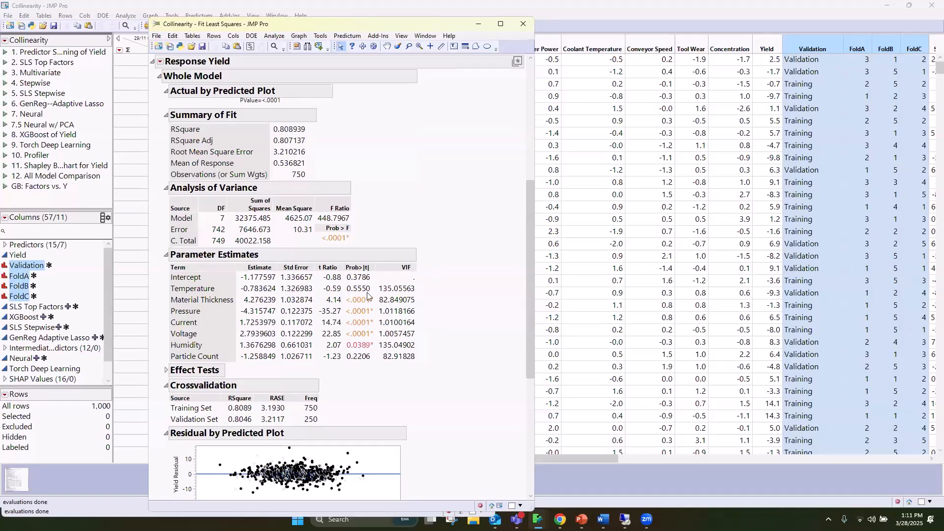
Check which optional columns the Parameter Estimates table can display, and inspect the VIF values of the terms
right_click(289, 287)
mouse_move(350, 302)
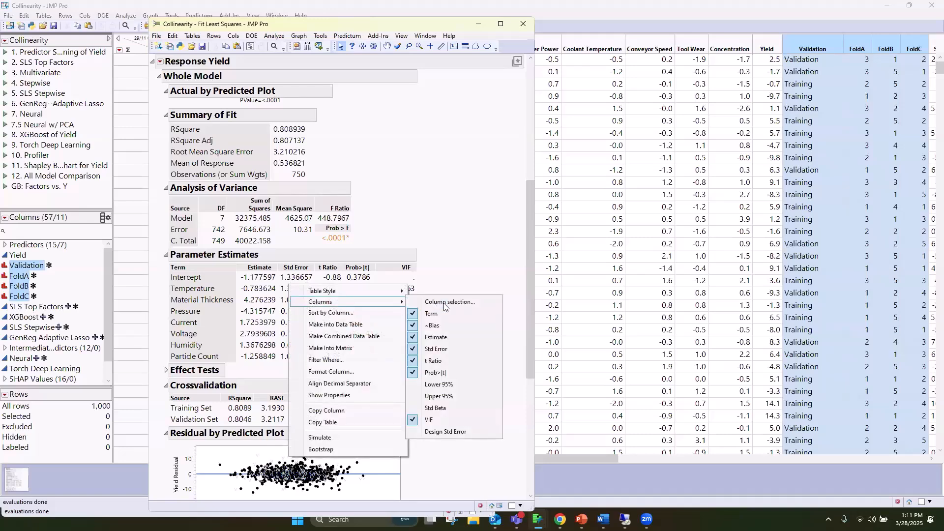
click(445, 266)
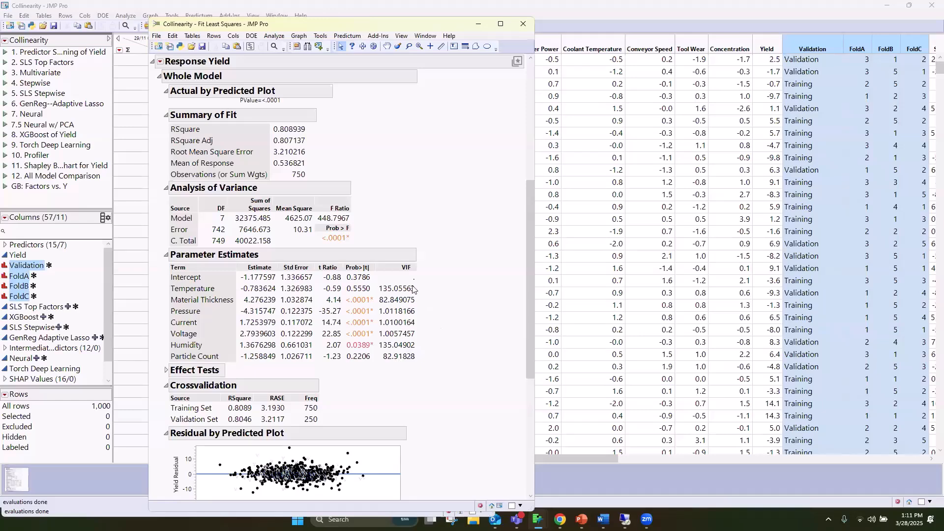
mouse_move(411, 288)
Give the Humidity plot in the Prediction Profiler a light yellow background
scroll(493, 276, down, 5)
scroll(487, 276, down, 2)
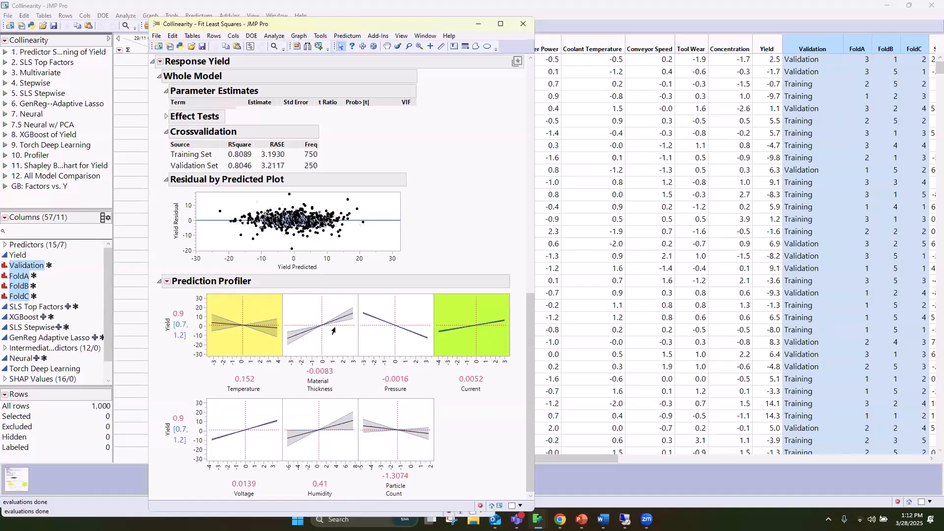
right_click(344, 410)
mouse_move(392, 429)
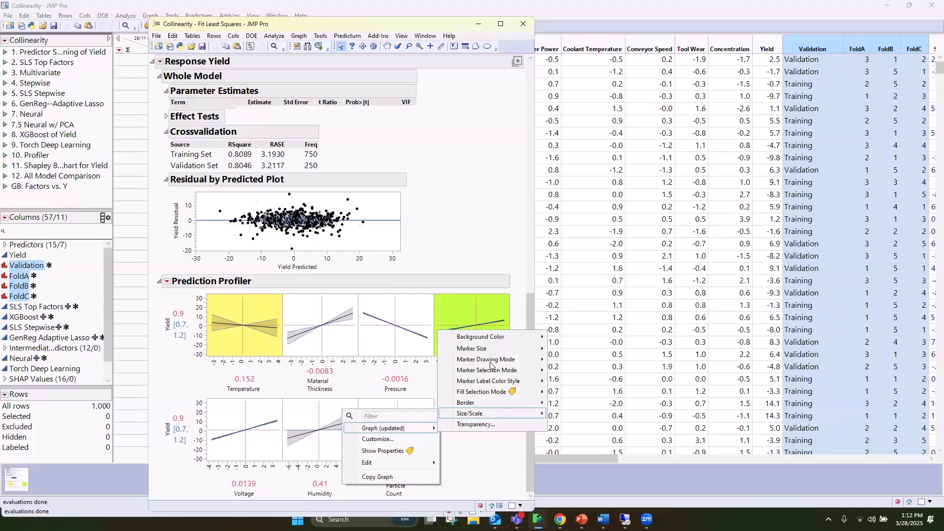
mouse_move(492, 348)
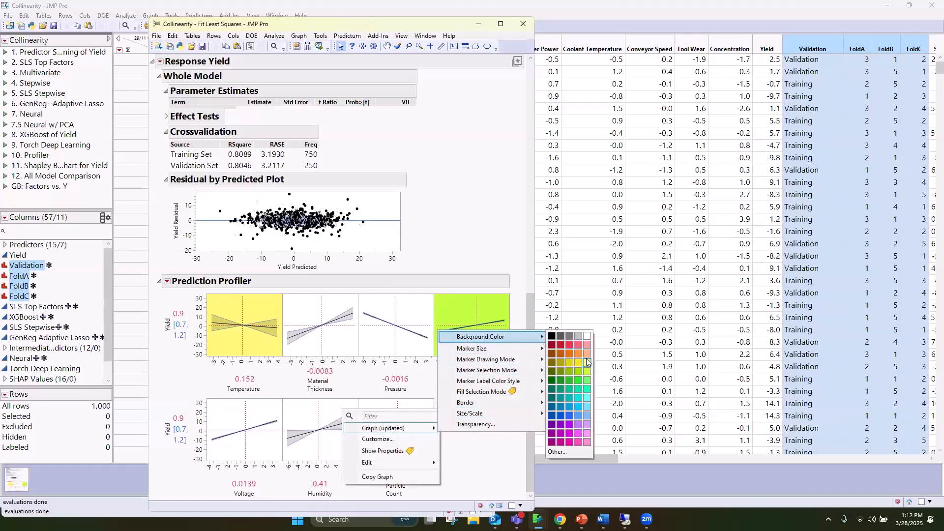
click(590, 365)
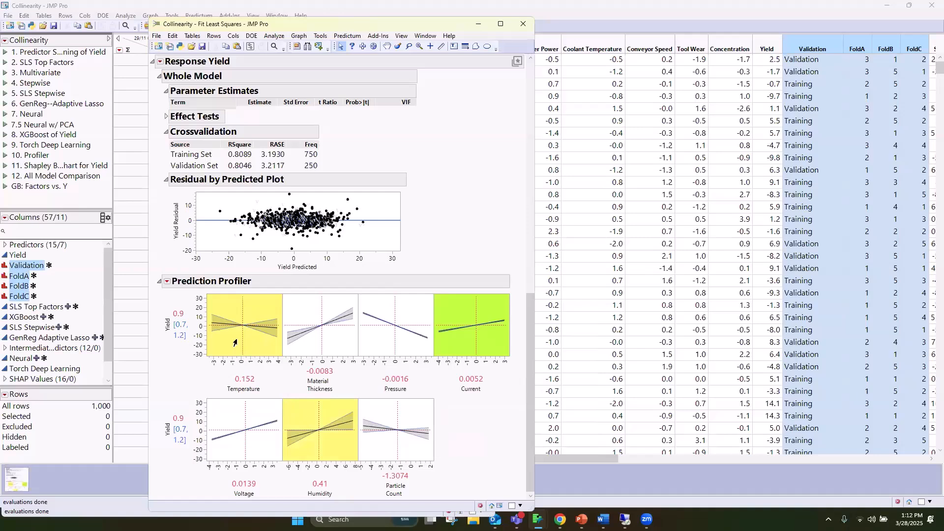
Move the Prediction Profiler's Temperature setting to about 0.302 and change the Current plot's background to white
mouse_move(243, 343)
mouse_down()
mouse_move(271, 347)
mouse_move(220, 345)
mouse_move(270, 346)
mouse_move(223, 347)
mouse_move(242, 348)
mouse_up()
right_click(452, 316)
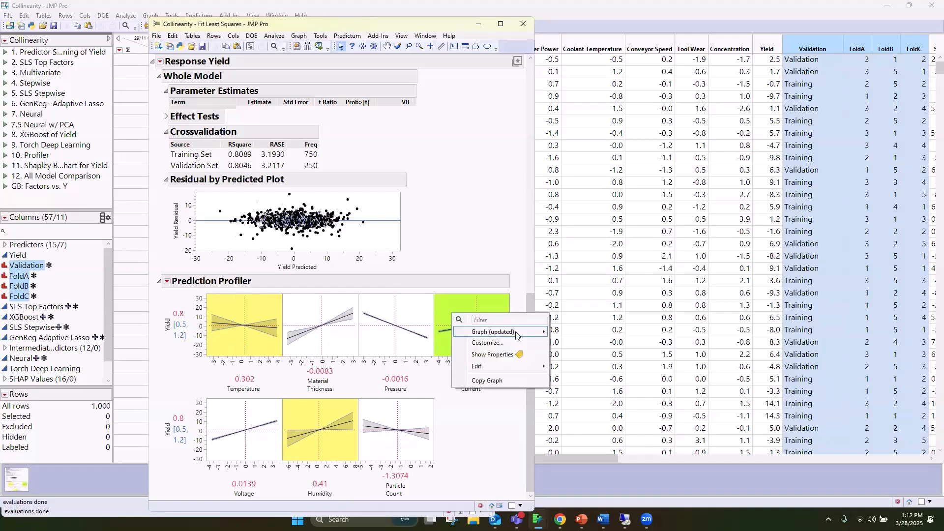
mouse_move(519, 333)
mouse_move(599, 334)
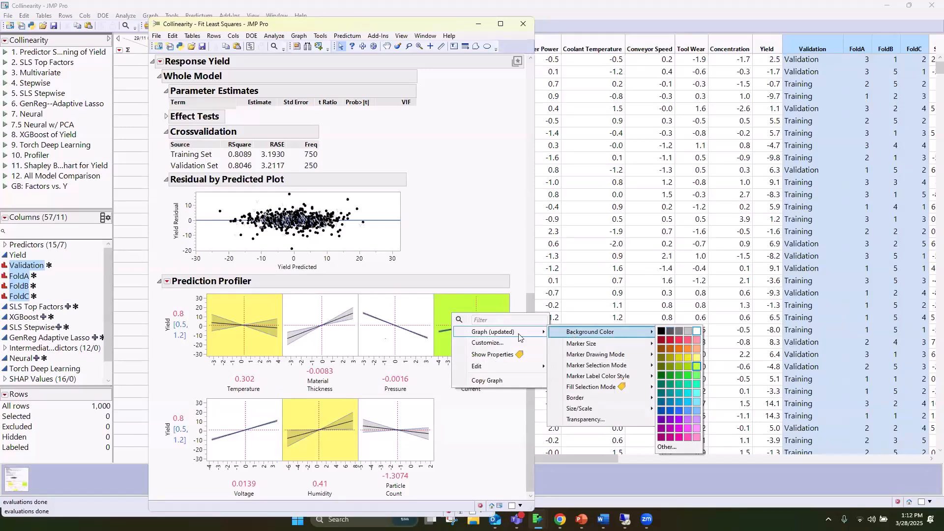
click(699, 339)
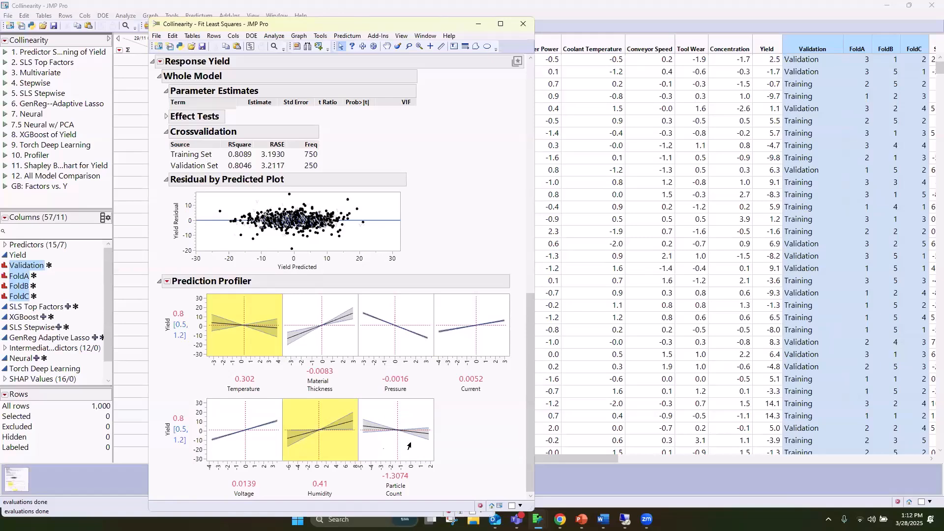
Explore the profiler with Material Thickness at about -0.084 and Temperature at about 3.16, then about -2.905, and close the report
drag(299, 346, 321, 334)
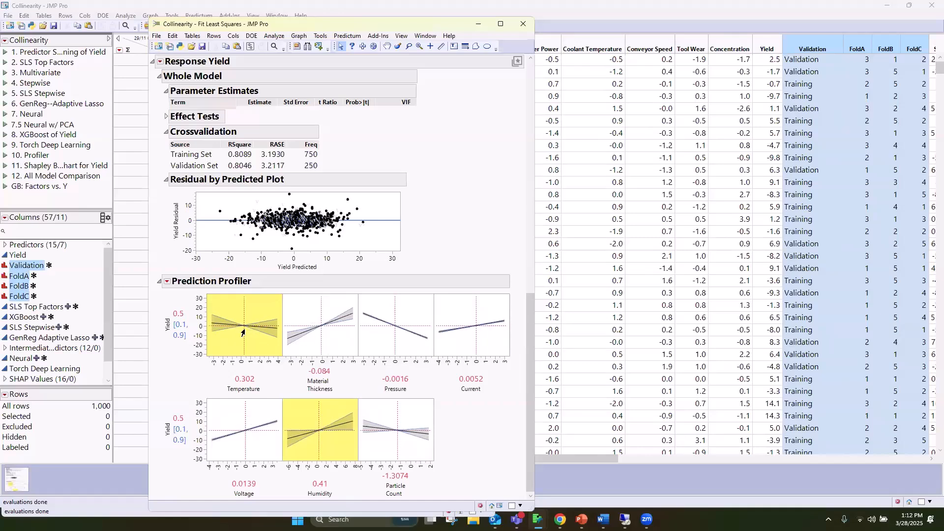
drag(243, 333, 270, 333)
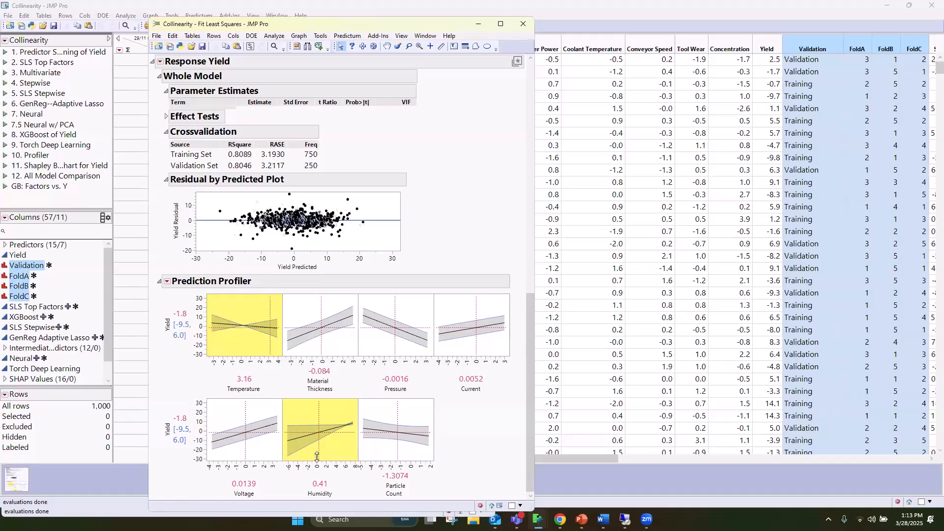
drag(254, 342, 210, 343)
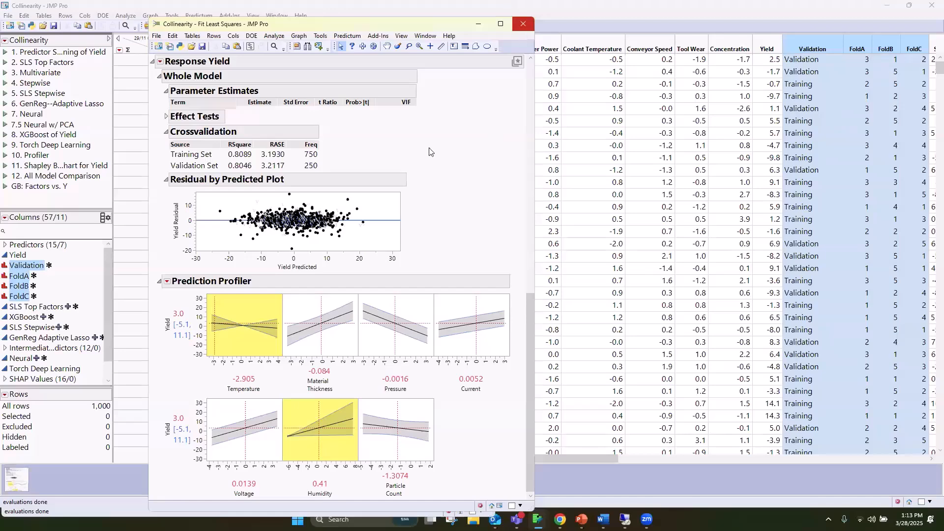
drag(531, 309, 529, 51)
click(524, 24)
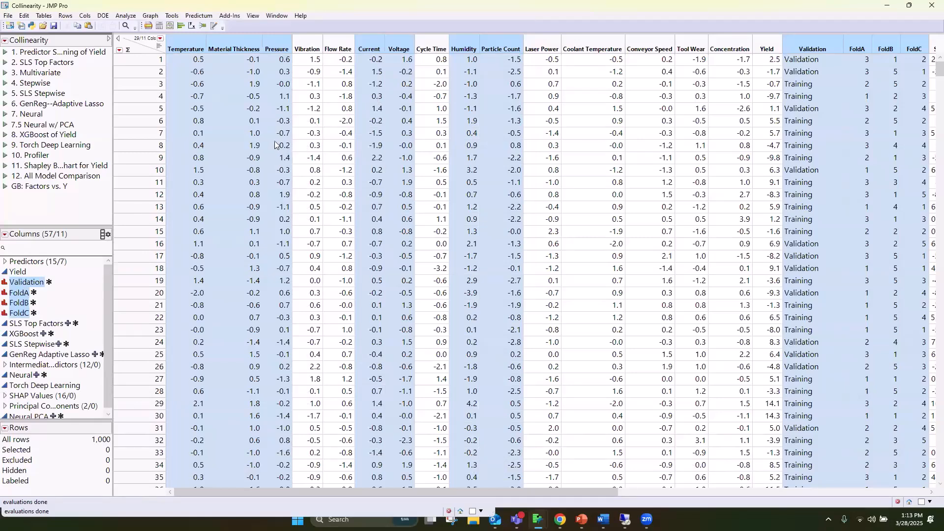
Run the saved Multivariate analysis, enlarge the Color Map on Correlations to examine the predictor correlations, and close the report
click(6, 73)
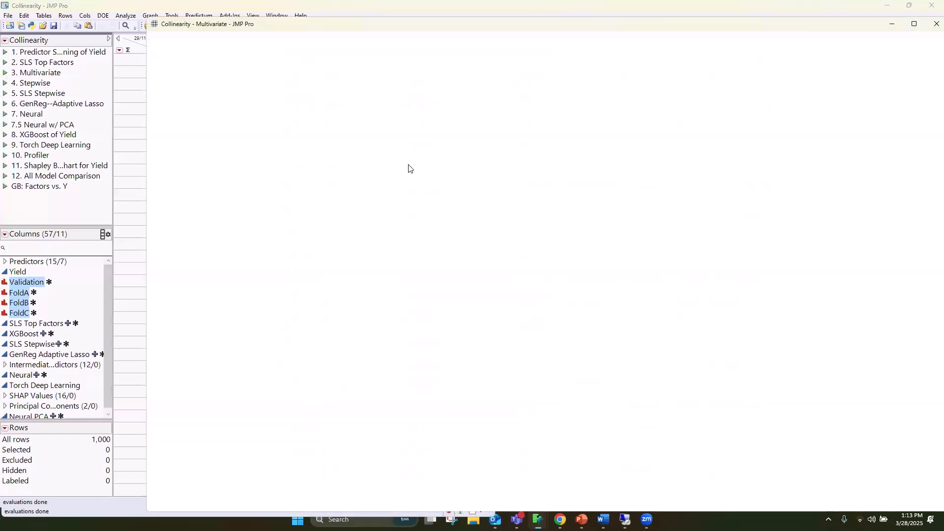
scroll(710, 295, down, 15)
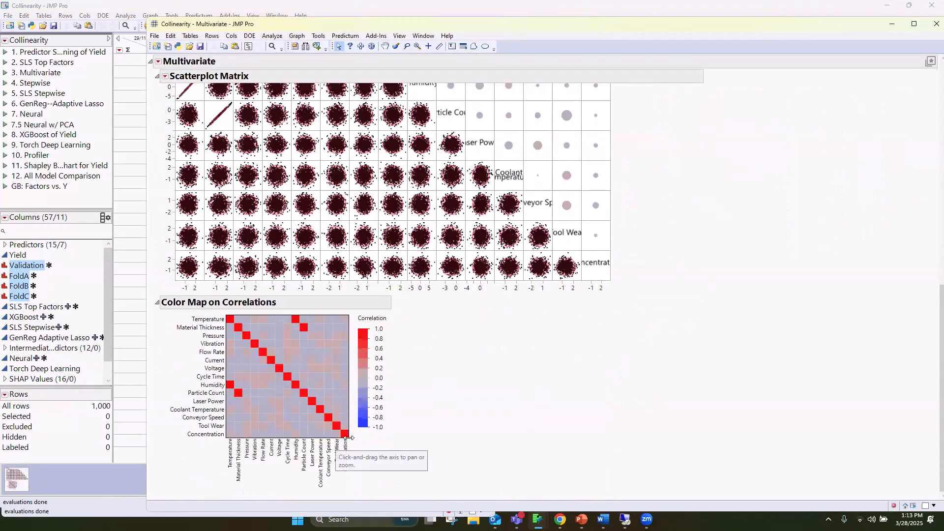
drag(348, 437, 562, 411)
scroll(536, 403, down, 3)
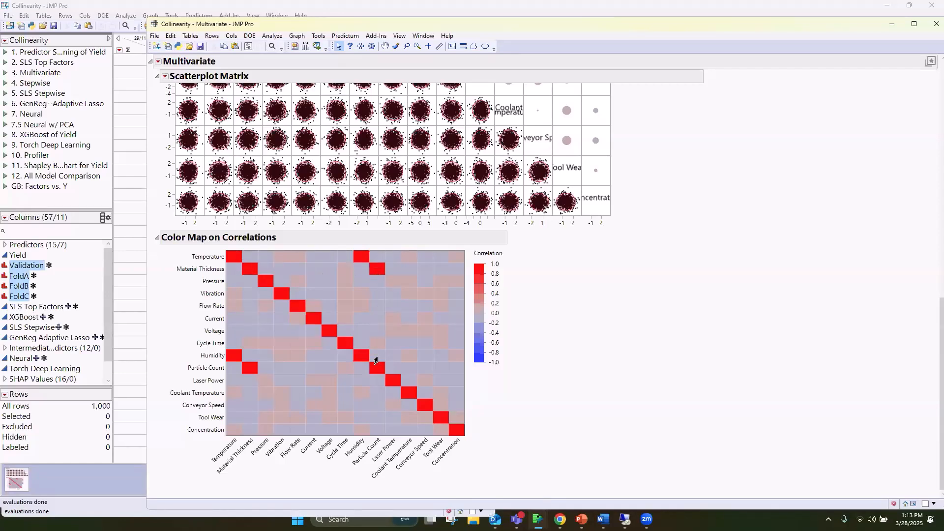
scroll(608, 325, up, 10)
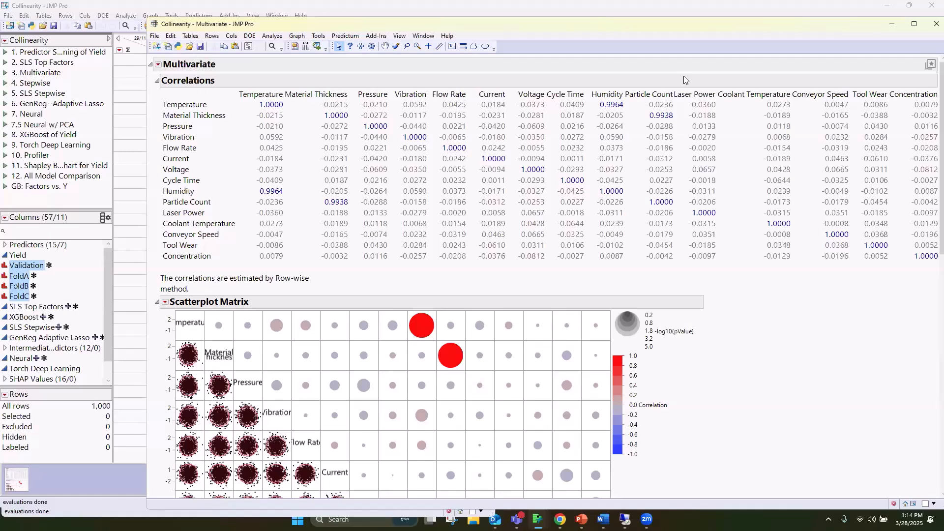
click(934, 25)
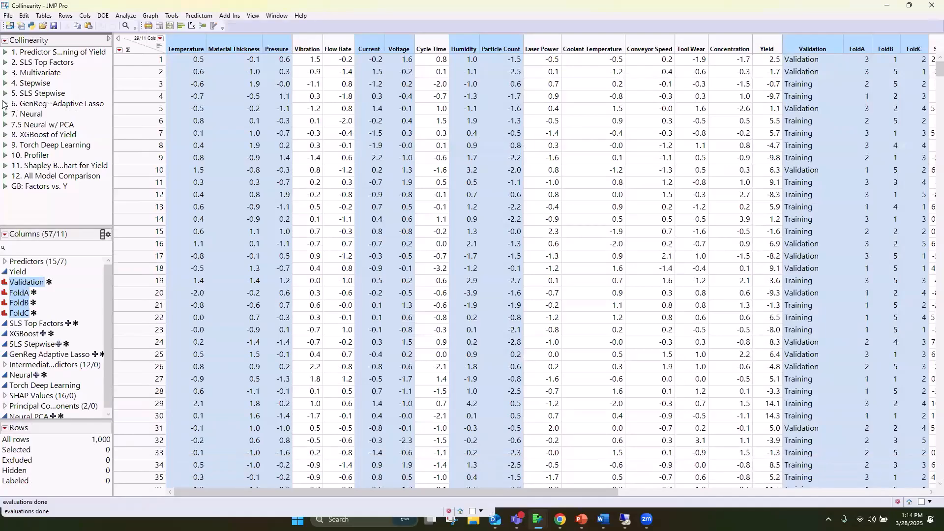
Run the saved GenReg Adaptive Lasso model, expand its Model Launch section, and check the available estimation methods, keeping Lasso
click(5, 104)
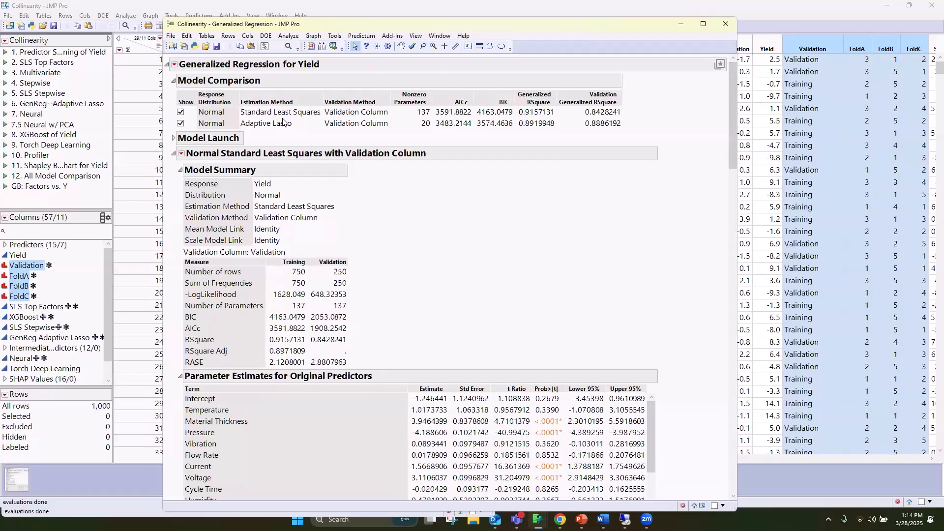
click(174, 138)
click(249, 193)
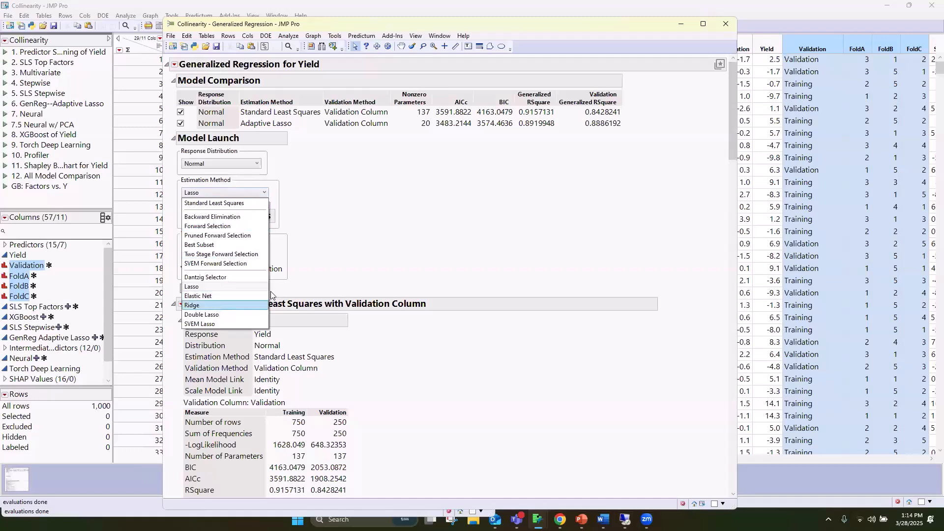
click(369, 226)
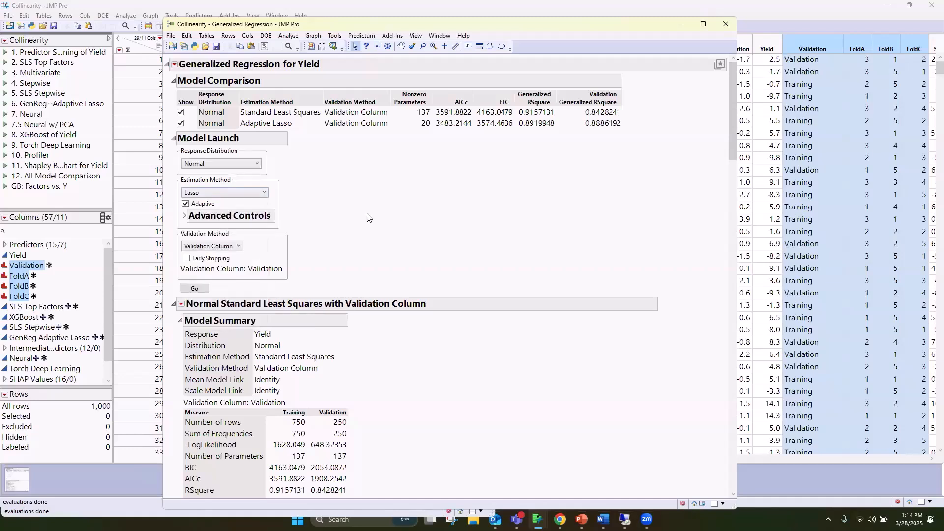